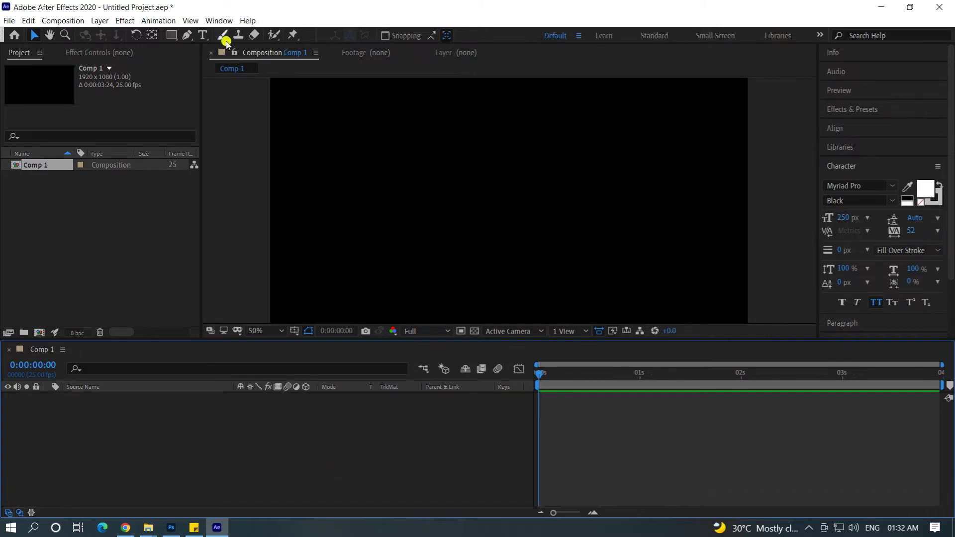
# Add a text layer reading 'ANIMATION' to Comp 1 and exit text editing.
pyautogui.click(203, 35)
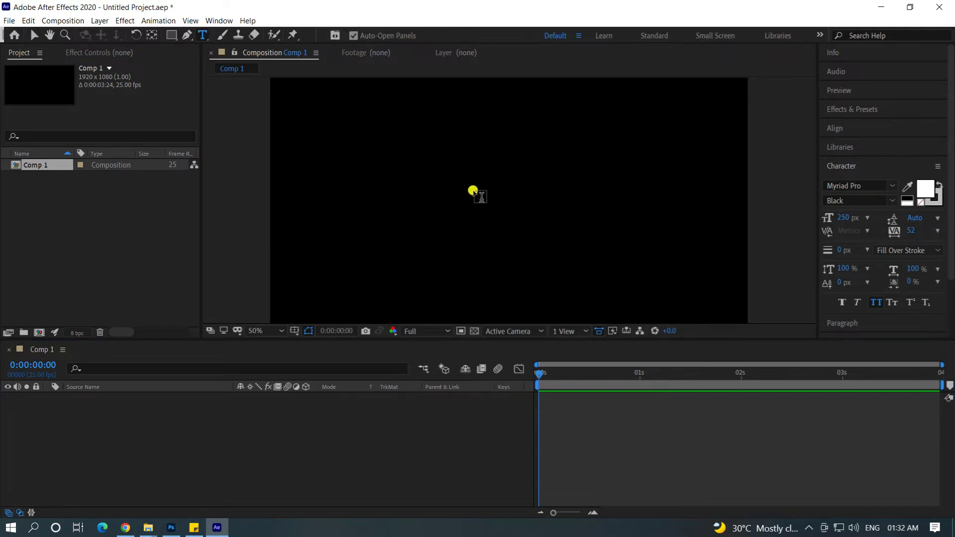
pyautogui.click(473, 201)
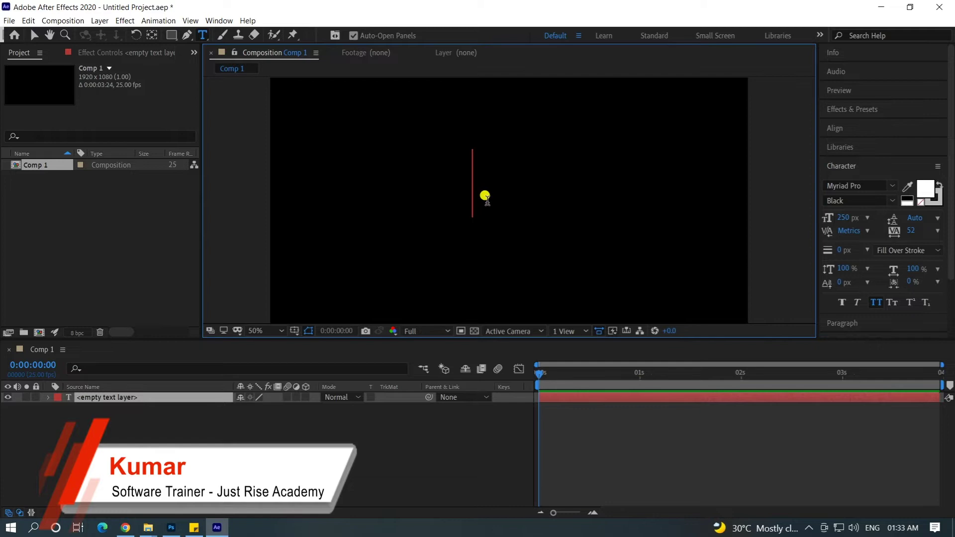
pyautogui.write('ANIMATI')
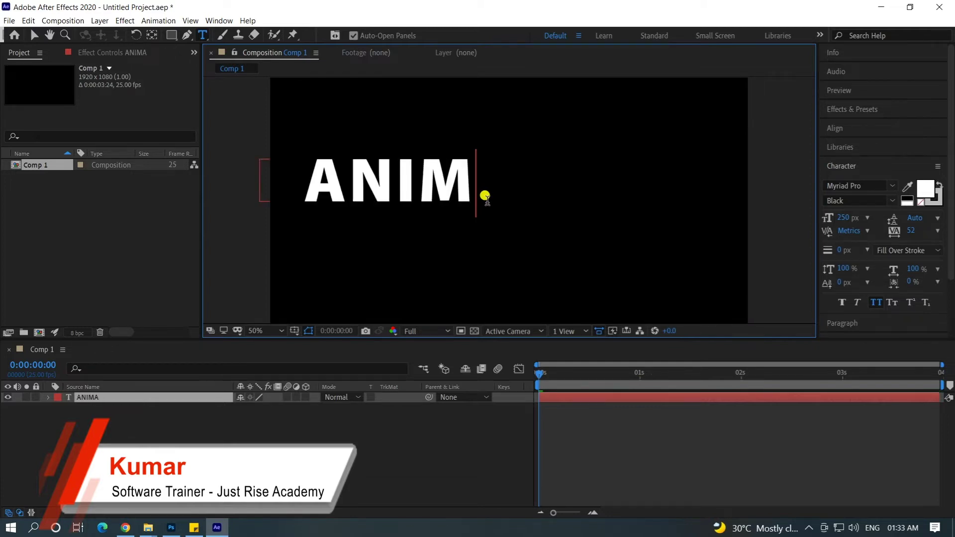
pyautogui.write('ON')
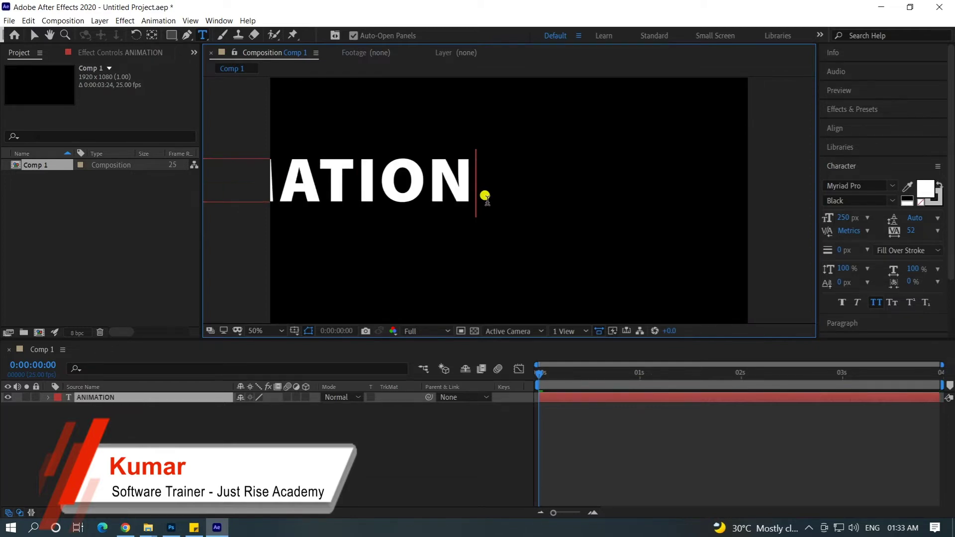
pyautogui.click(37, 34)
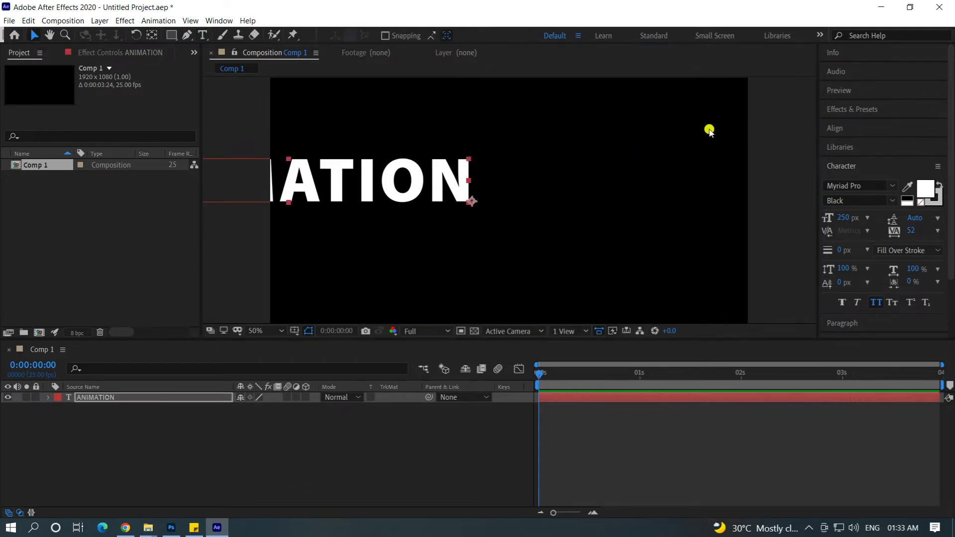
# Align the ANIMATION layer to the horizontal and vertical centre of the composition, then reselect it.
pyautogui.click(845, 129)
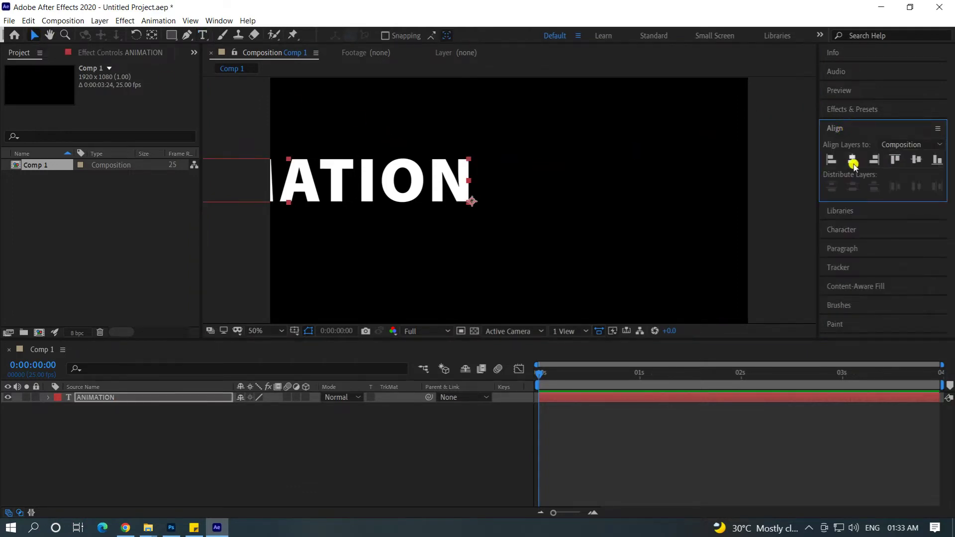
pyautogui.click(853, 163)
pyautogui.click(916, 159)
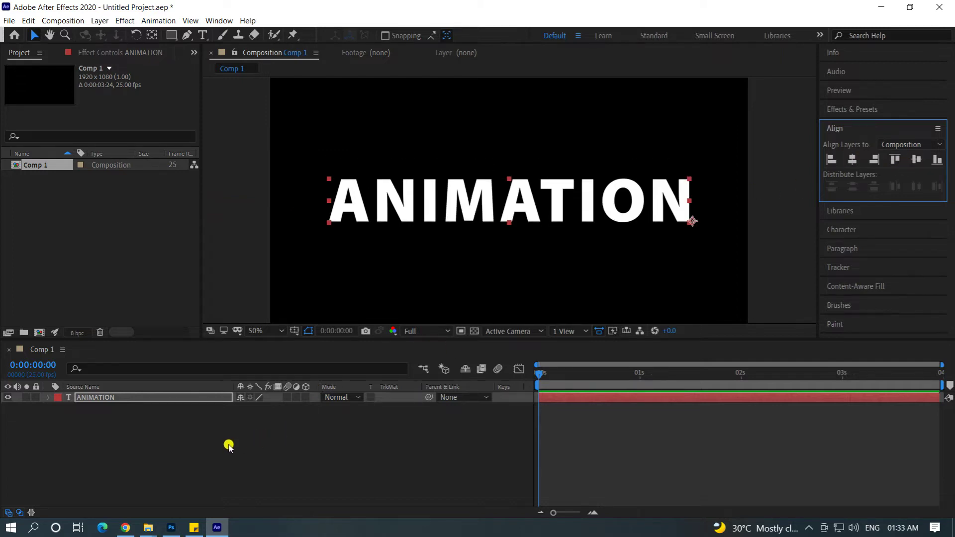
pyautogui.click(214, 447)
pyautogui.click(104, 398)
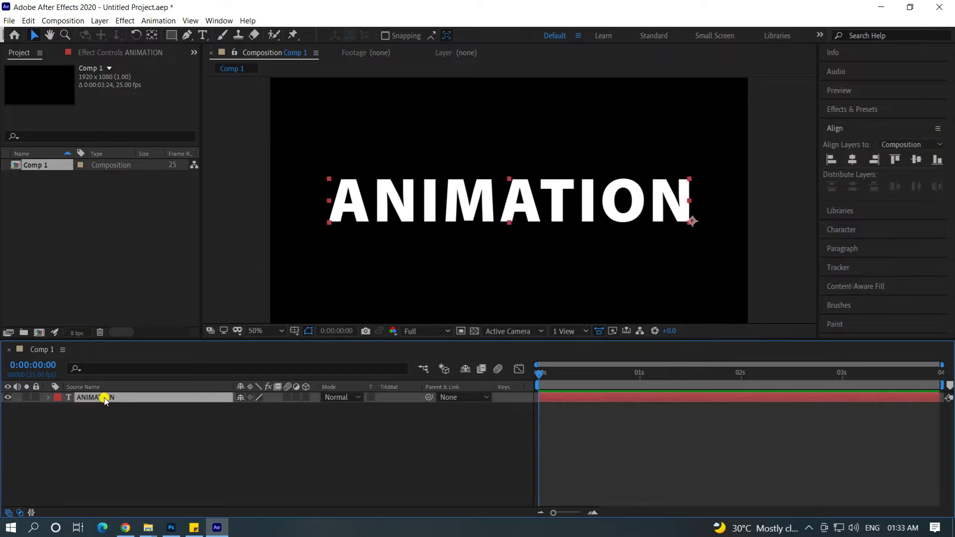
# Create an ANIMATION Outlines shape layer from the text layer with Create Shapes from Text.
pyautogui.rightClick(136, 399)
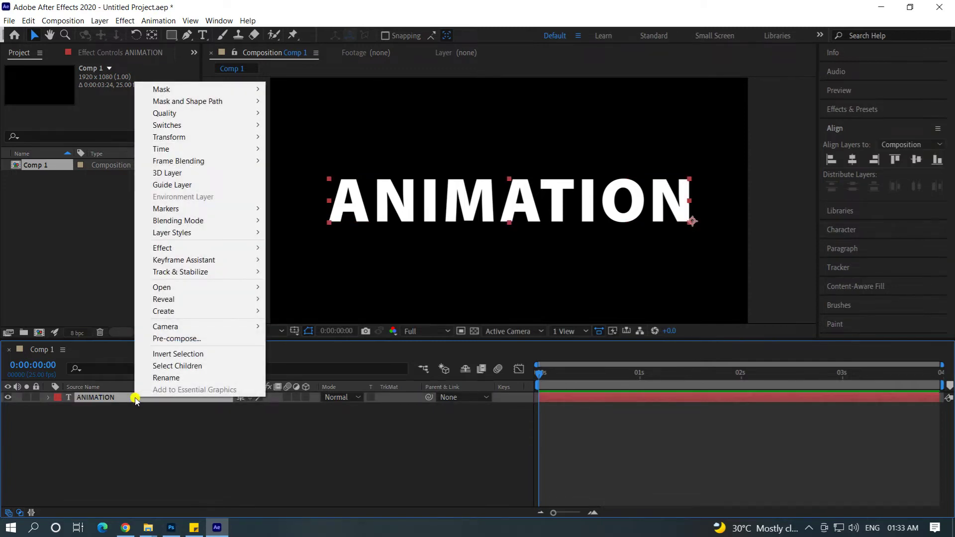
pyautogui.moveTo(172, 316)
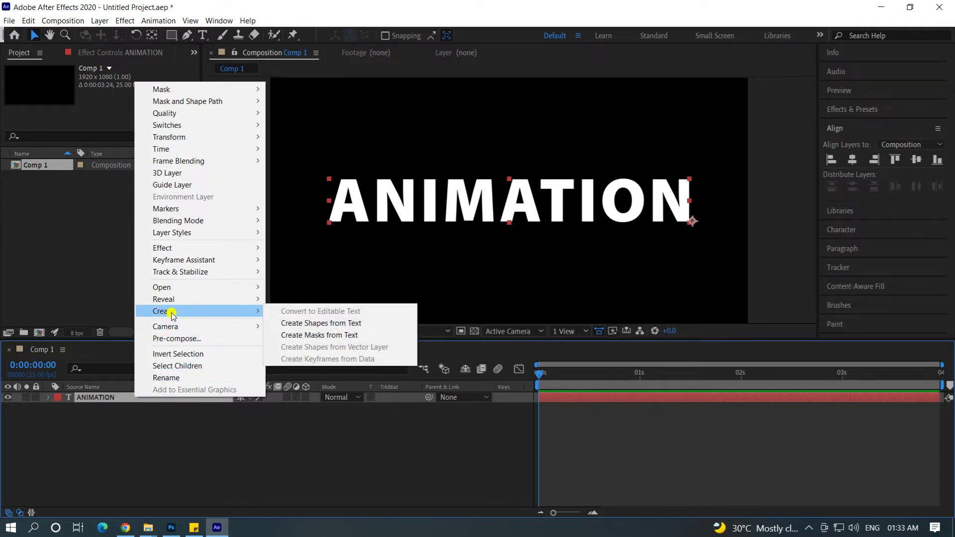
pyautogui.click(283, 323)
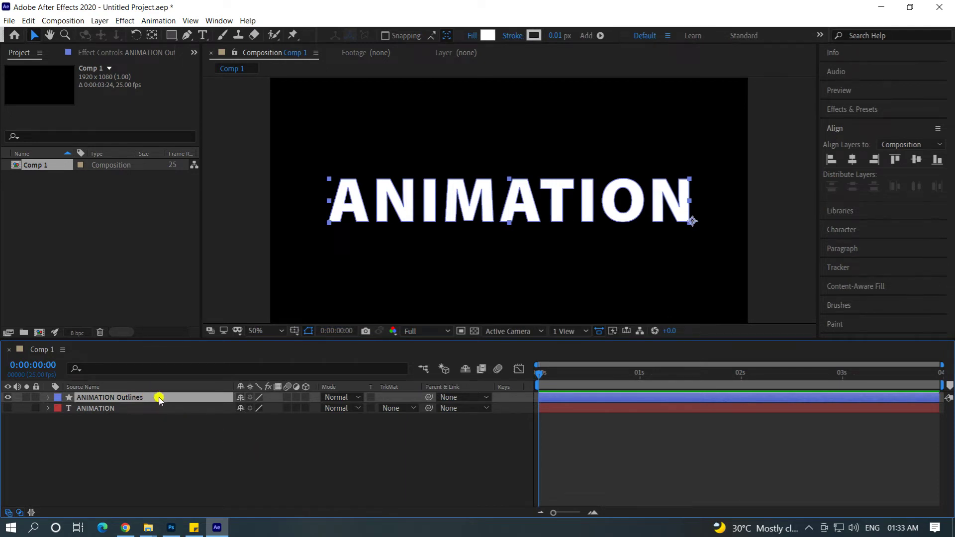
# Delete the original ANIMATION text layer.
pyautogui.click(122, 428)
pyautogui.click(124, 412)
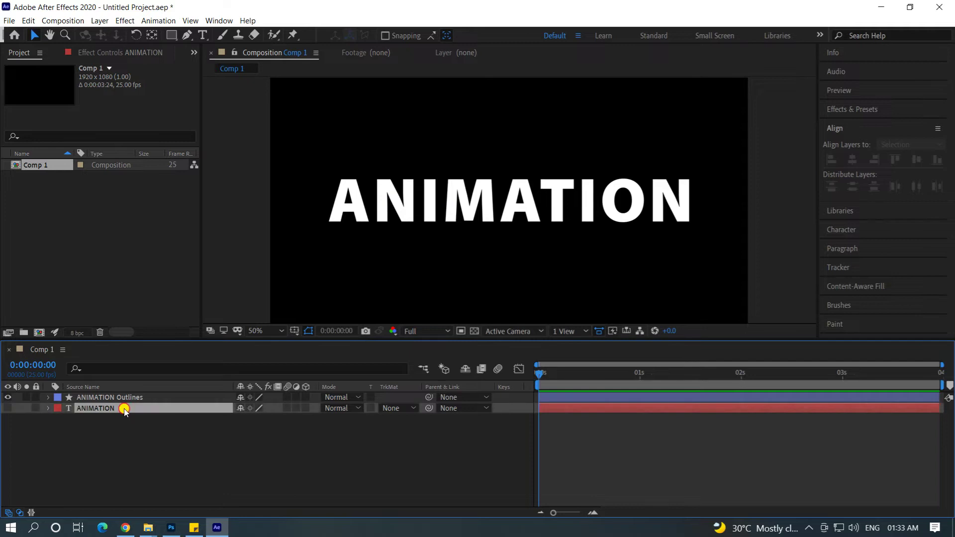
pyautogui.press('Delete')
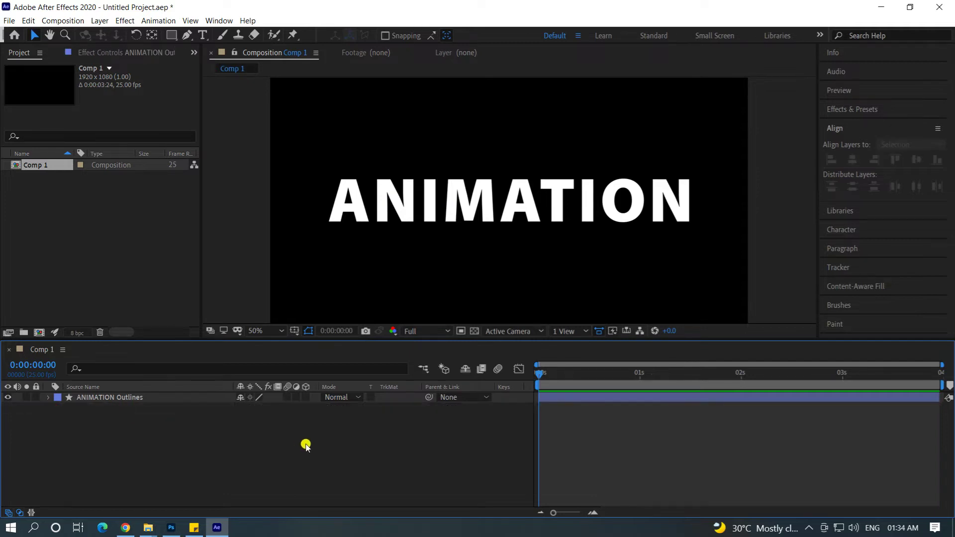
# Set the ANIMATION Outlines layer's fill to None.
pyautogui.click(154, 398)
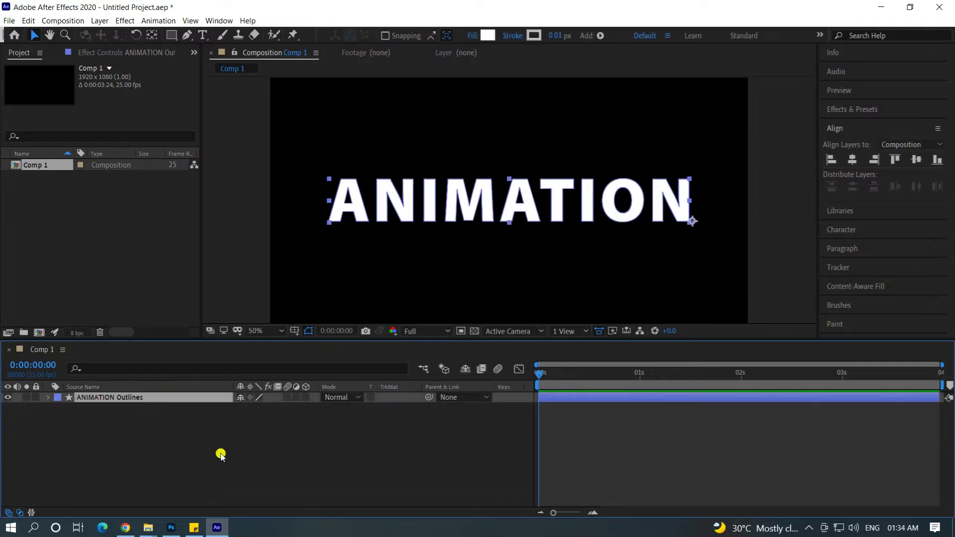
pyautogui.click(469, 36)
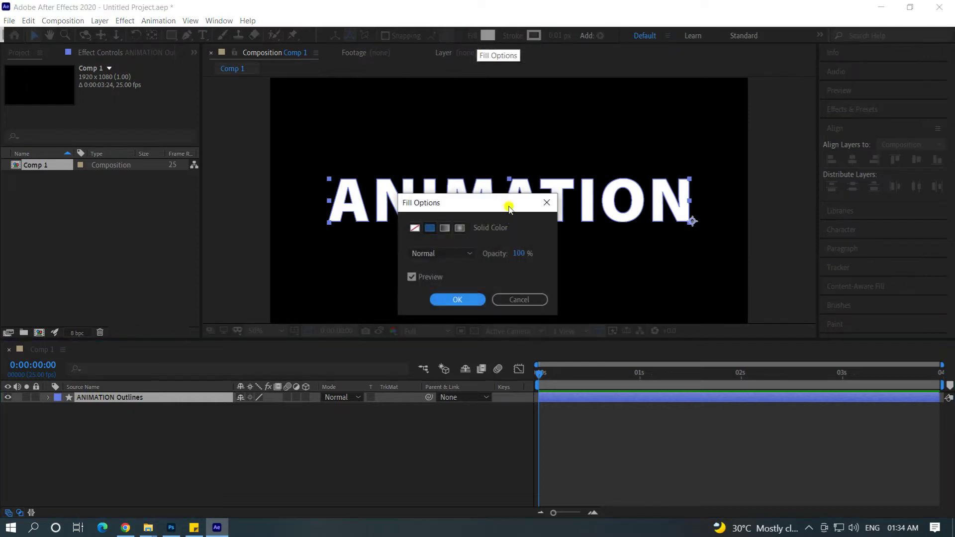
pyautogui.click(414, 228)
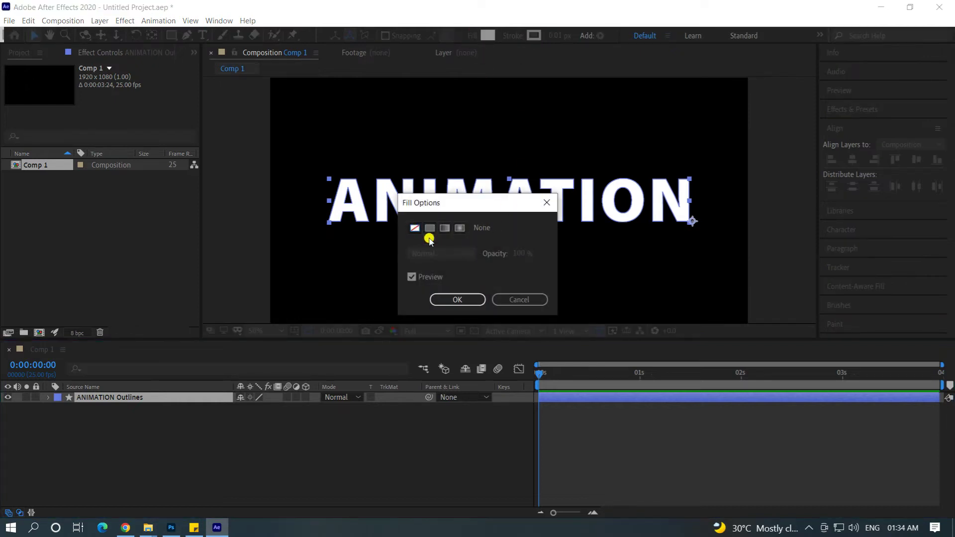
pyautogui.click(457, 300)
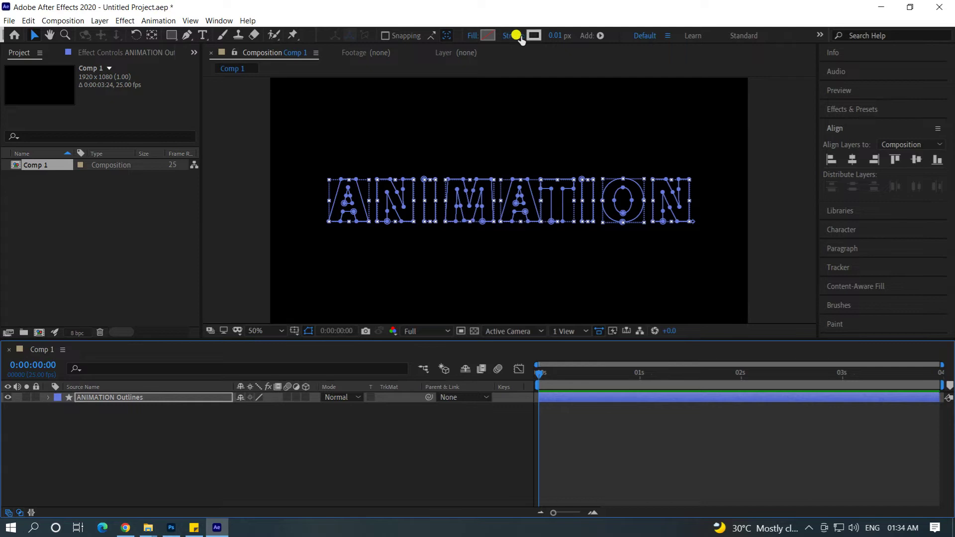
# Give the outlines a pure white stroke 10 px wide.
pyautogui.click(533, 36)
pyautogui.moveTo(532, 149); pyautogui.dragTo(514, 89)
pyautogui.click(796, 110)
pyautogui.click(555, 36)
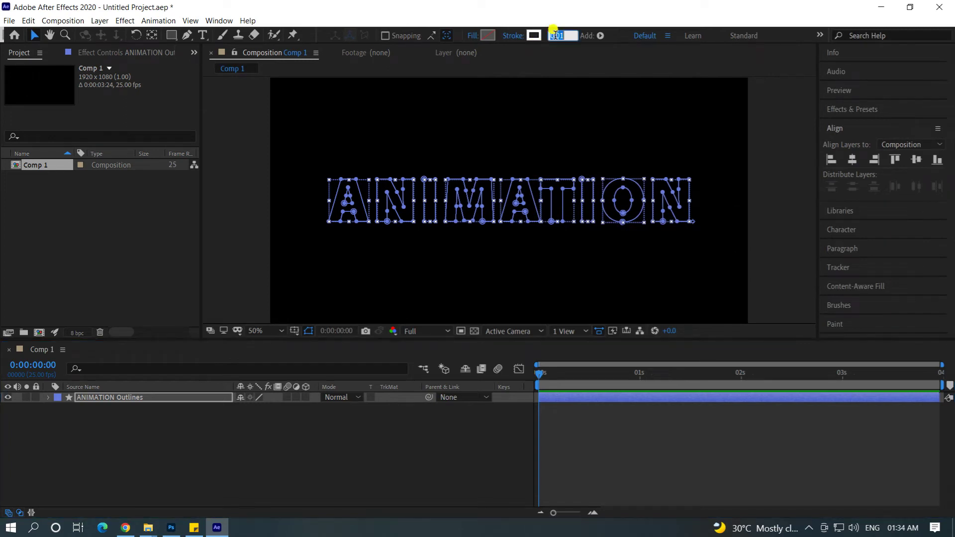
pyautogui.write('5')
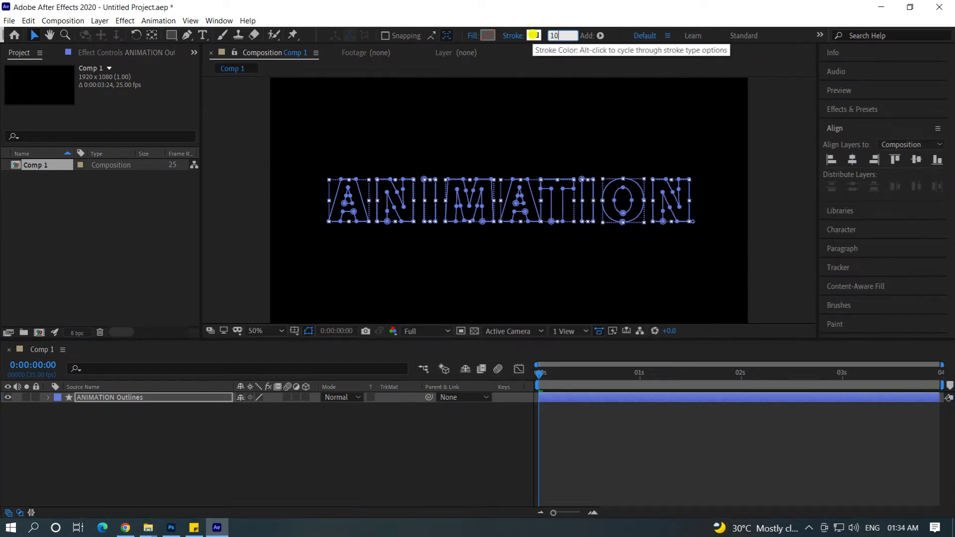
pyautogui.press('Return')
pyautogui.click(748, 277)
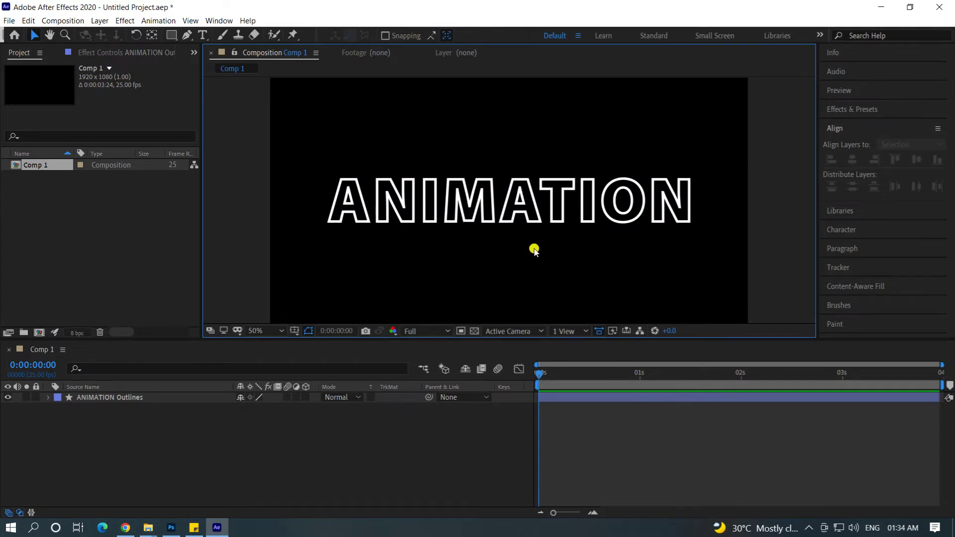
# Add a Trim Paths operator to the expanded ANIMATION Outlines layer's contents.
pyautogui.click(175, 467)
pyautogui.click(52, 397)
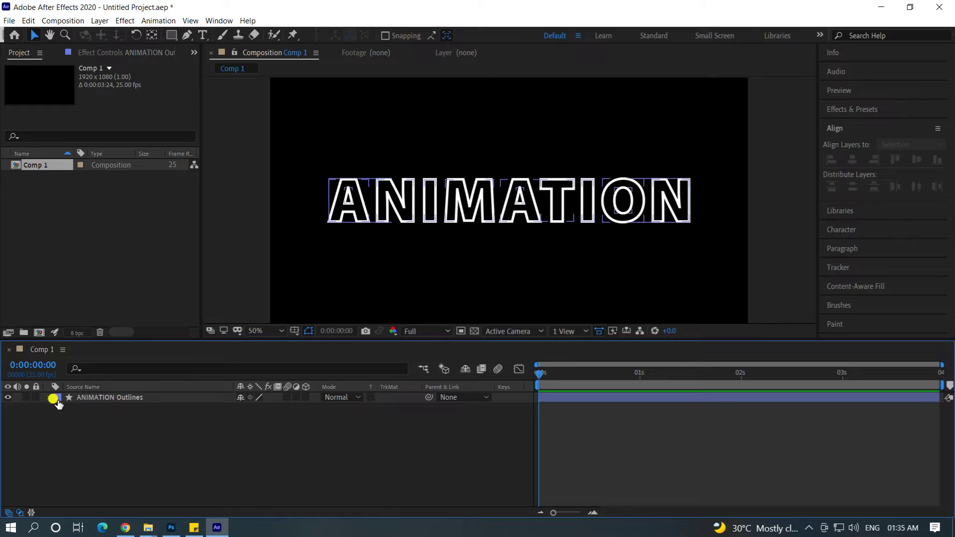
pyautogui.click(48, 397)
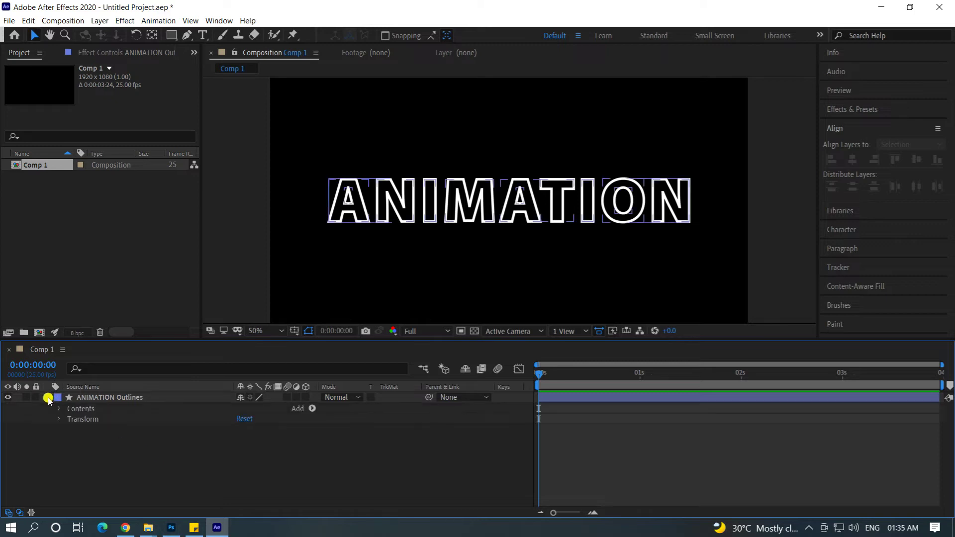
pyautogui.click(312, 409)
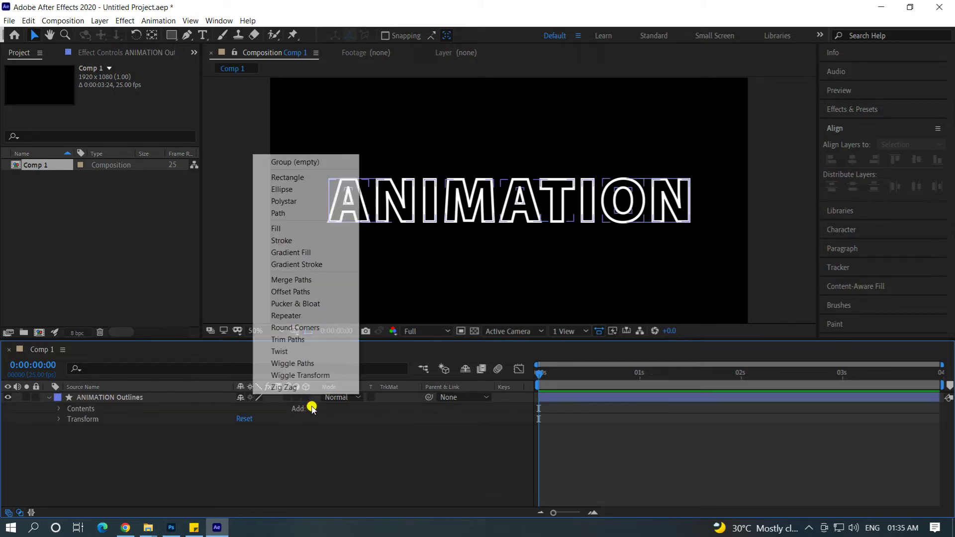
pyautogui.click(311, 340)
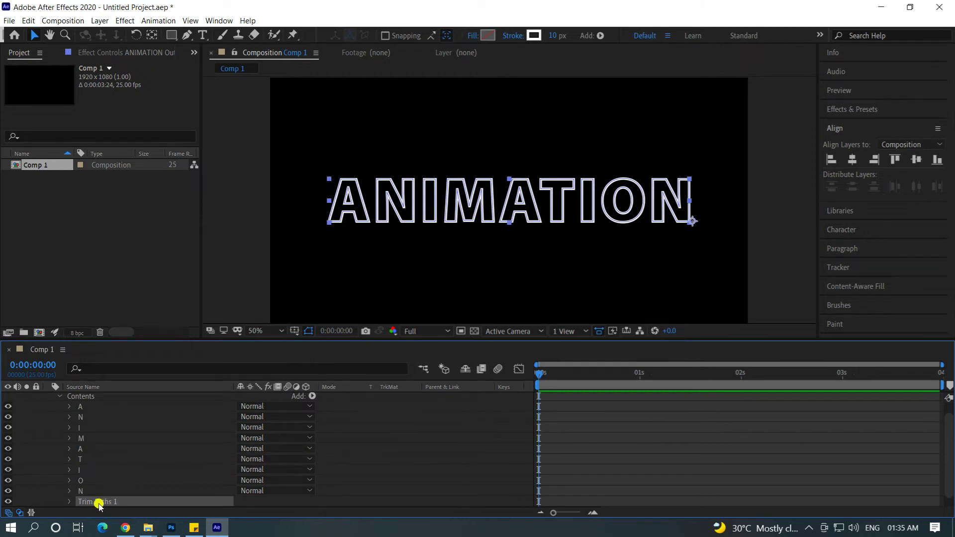
pyautogui.scroll(-1, 938, 461)
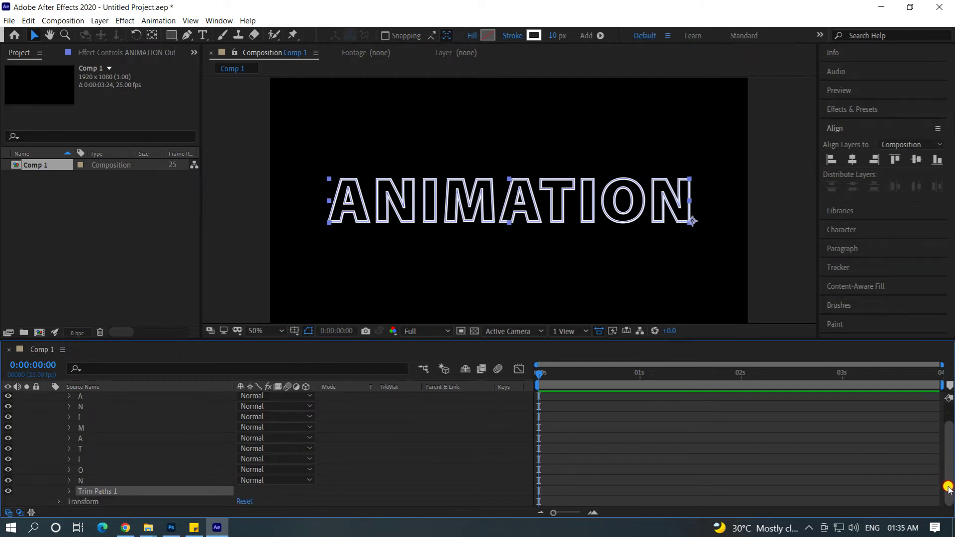
# Keyframe Trim Paths End at 0% at 0s and 100% at 1s.
pyautogui.click(69, 491)
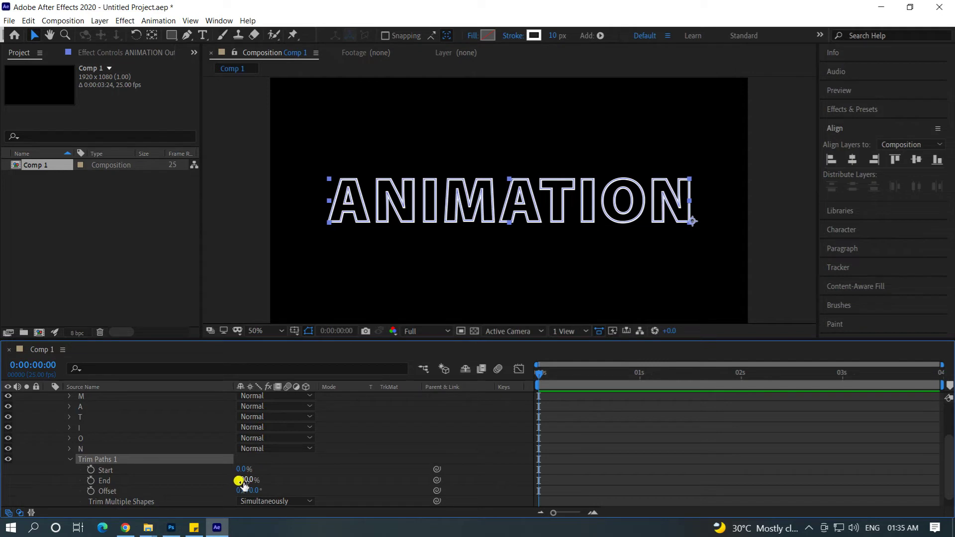
pyautogui.moveTo(246, 485)
pyautogui.mouseDown()
pyautogui.moveTo(341, 486)
pyautogui.moveTo(241, 480)
pyautogui.mouseUp()
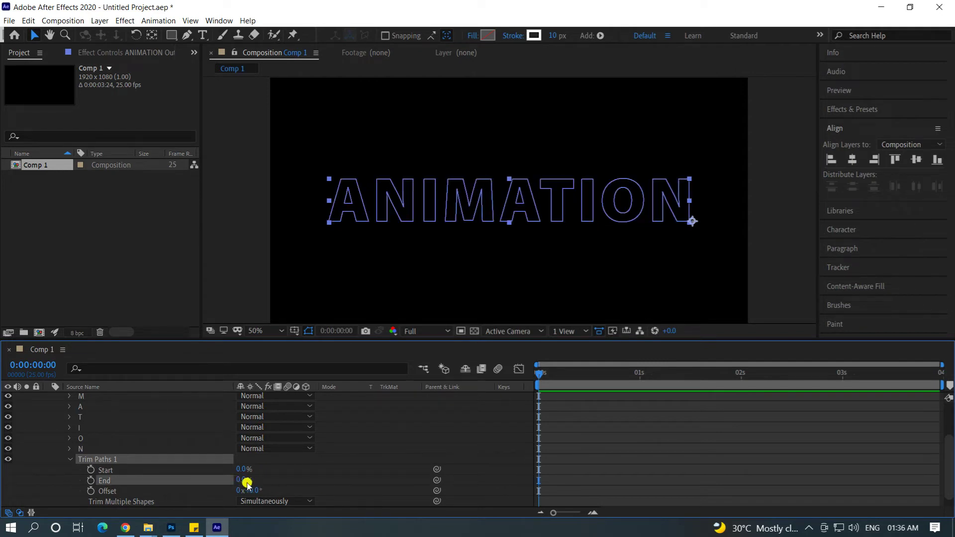
pyautogui.click(91, 481)
pyautogui.moveTo(541, 374); pyautogui.dragTo(641, 379)
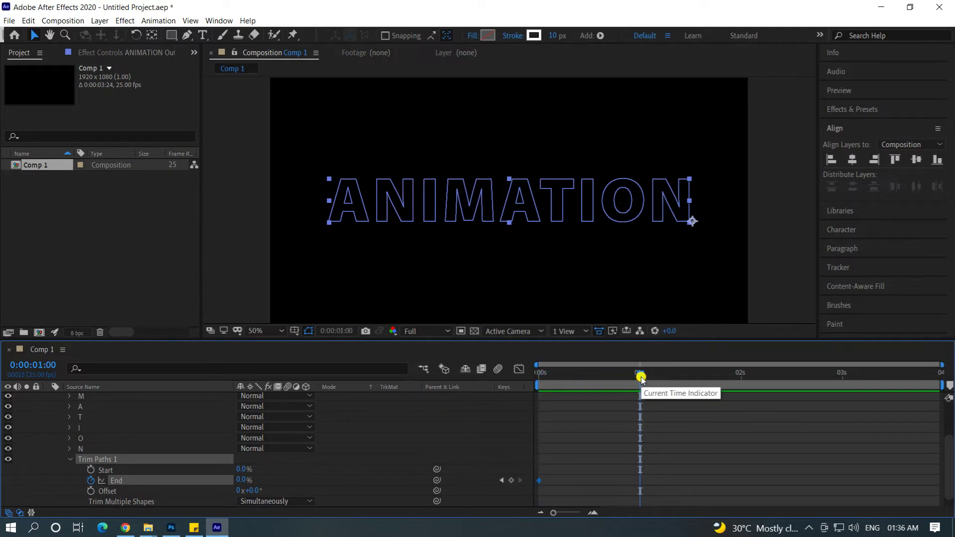
pyautogui.click(243, 489)
pyautogui.click(236, 480)
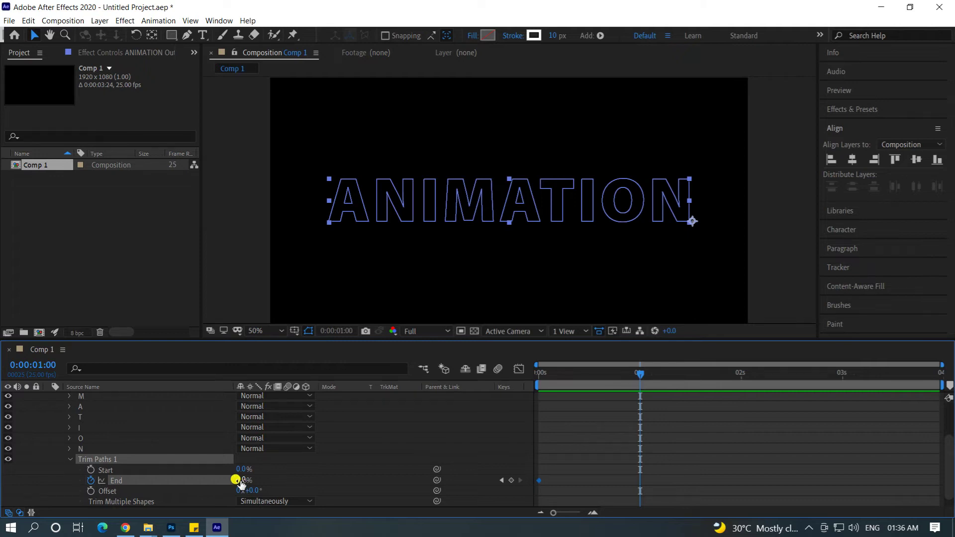
pyautogui.moveTo(236, 480); pyautogui.dragTo(374, 476)
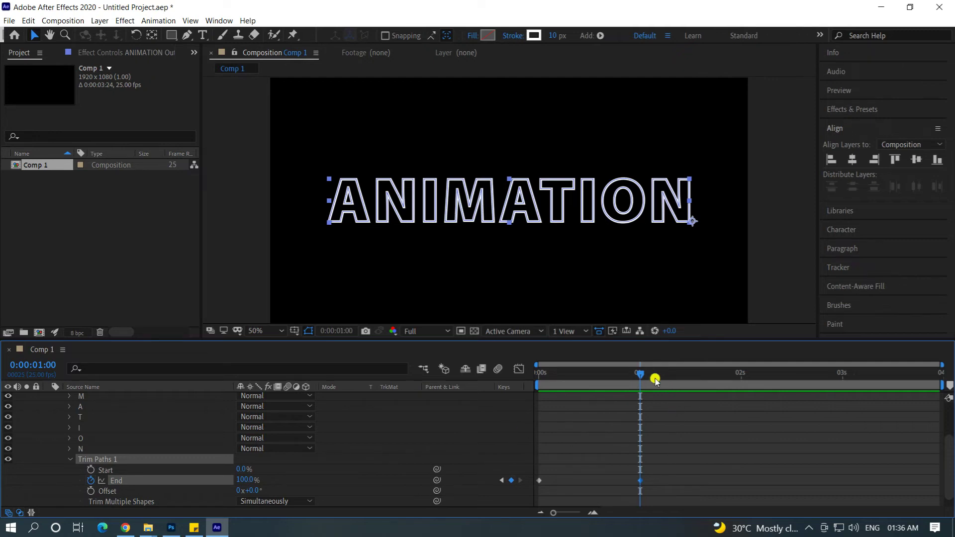
# Keyframe End at 100% at 2s and 0% at 3s, then return to the start.
pyautogui.moveTo(640, 376); pyautogui.dragTo(742, 384)
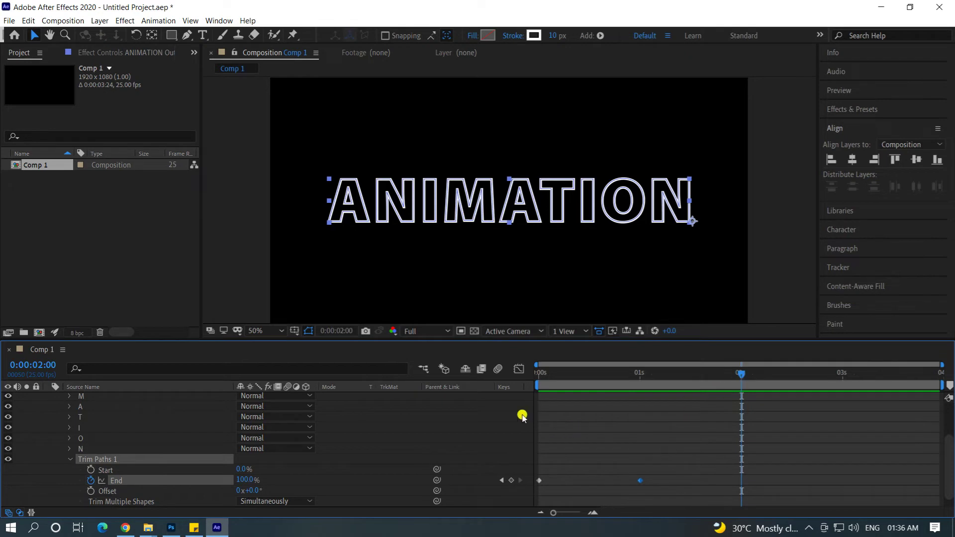
pyautogui.click(511, 481)
pyautogui.moveTo(741, 374); pyautogui.dragTo(843, 381)
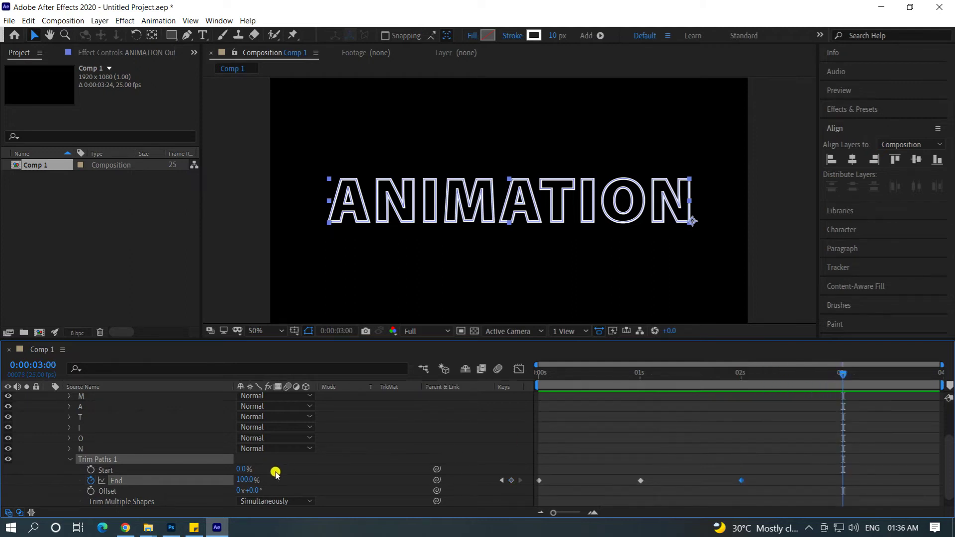
pyautogui.moveTo(246, 480); pyautogui.dragTo(96, 479)
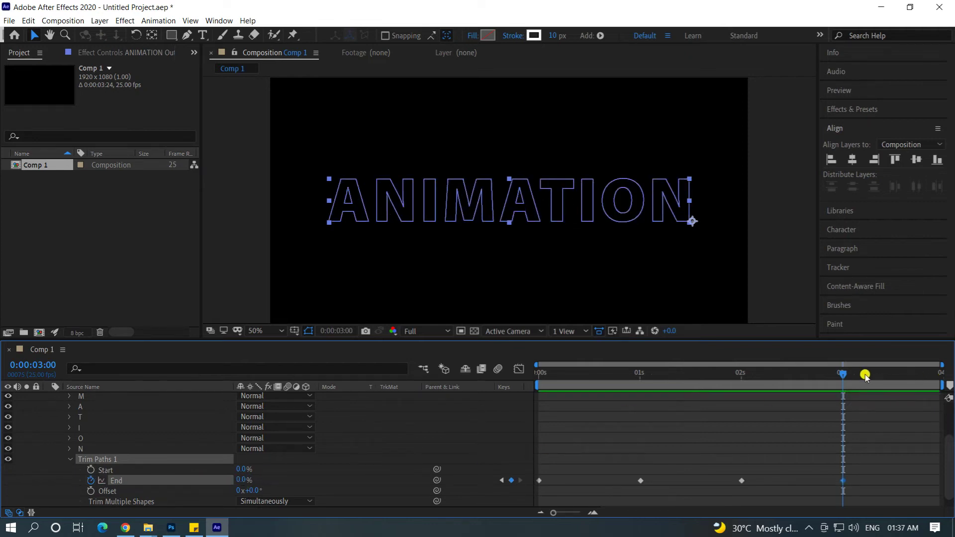
pyautogui.moveTo(844, 374); pyautogui.dragTo(464, 397)
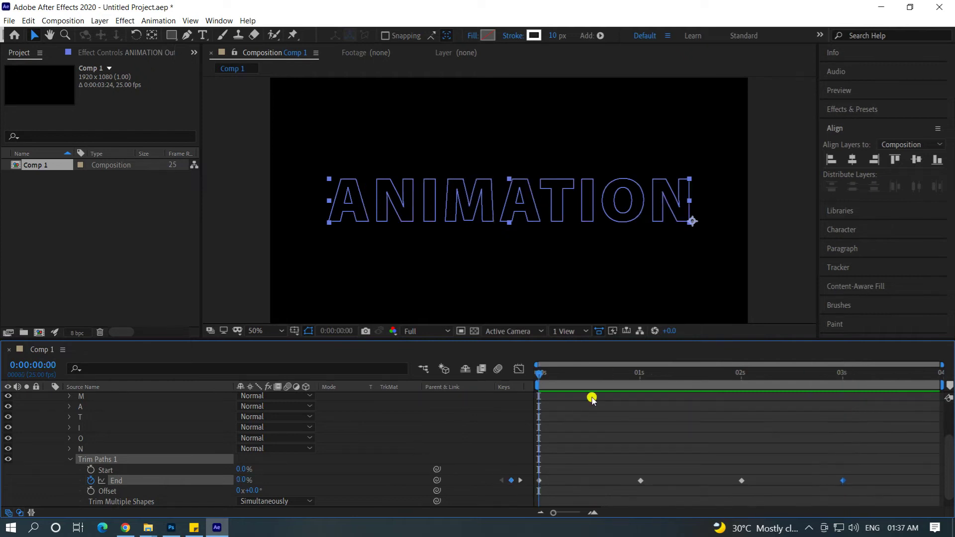
# Play the outline draw-on and trim-away animation from the Preview panel, then stop playback.
pyautogui.click(841, 91)
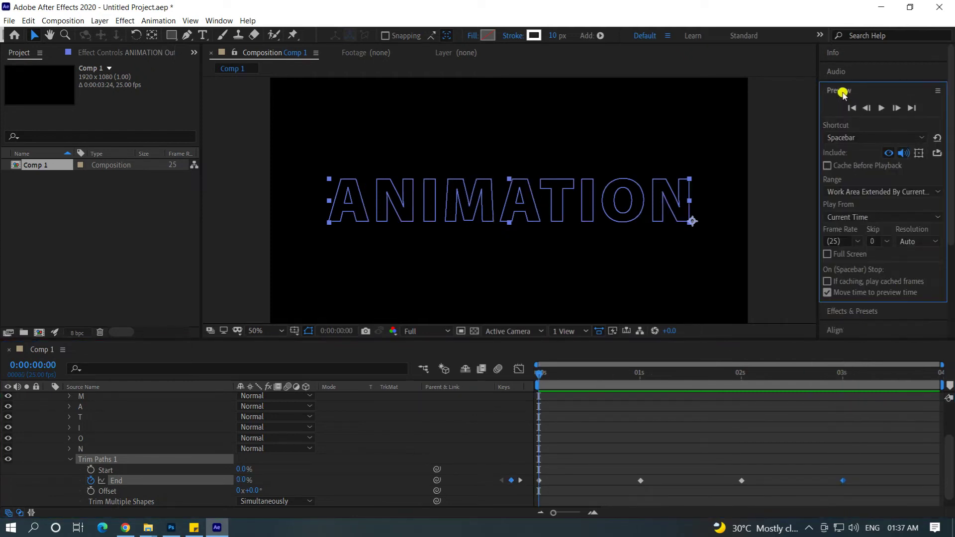
pyautogui.click(880, 108)
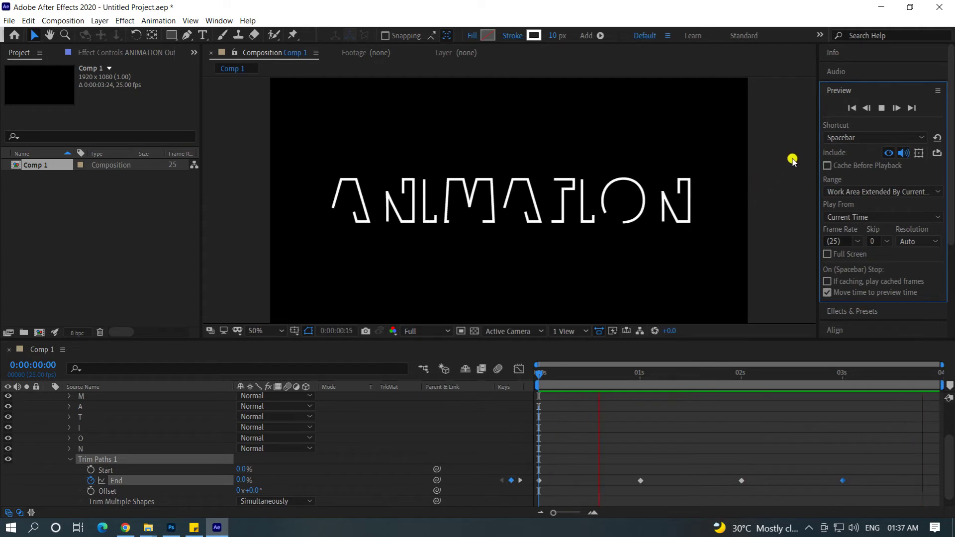
pyautogui.press('space')
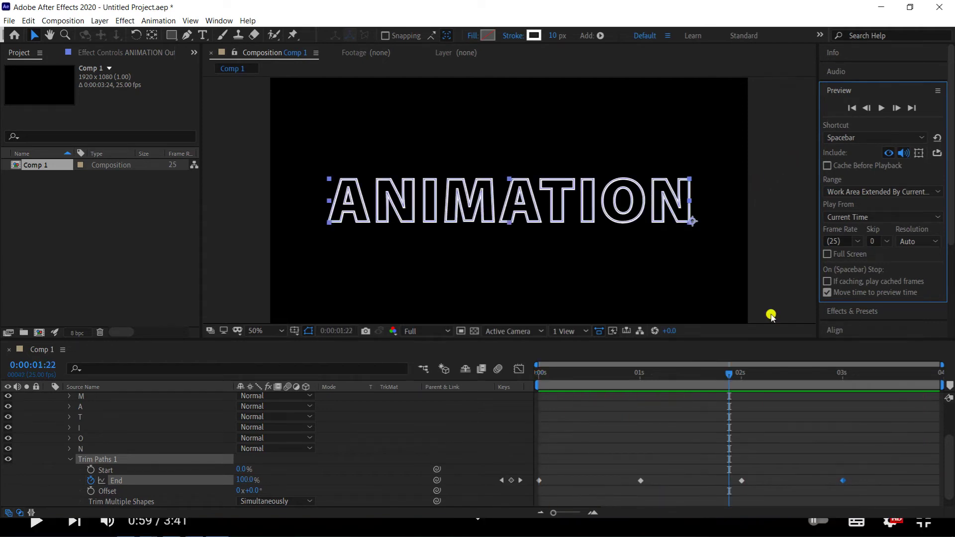